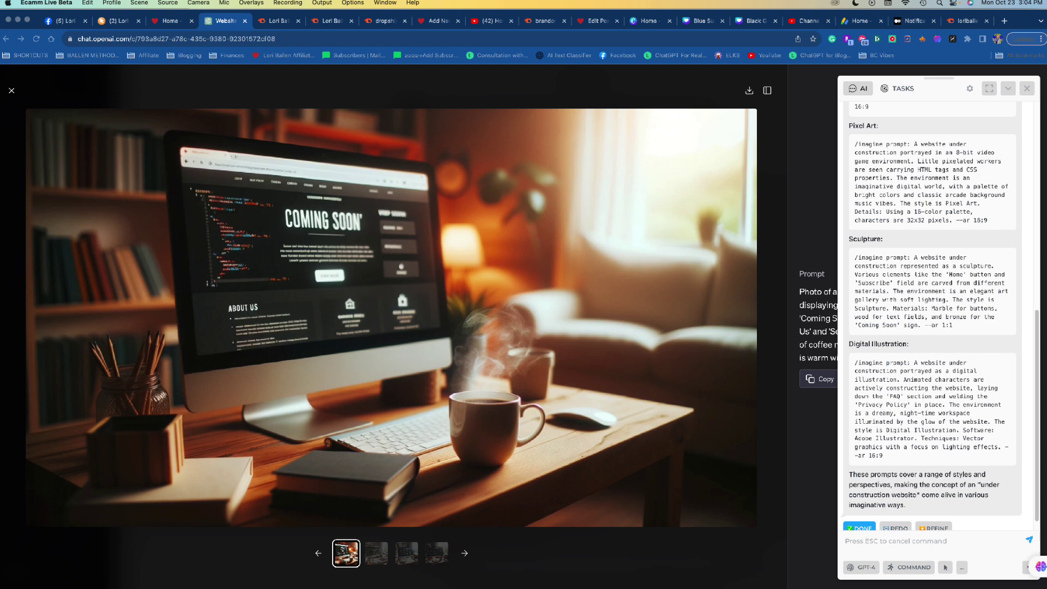
Copy Harpa AI's Digital Illustration Midjourney prompt for the dreamy night-time workspace to the clipboard.
scroll(932, 316, "up", 15)
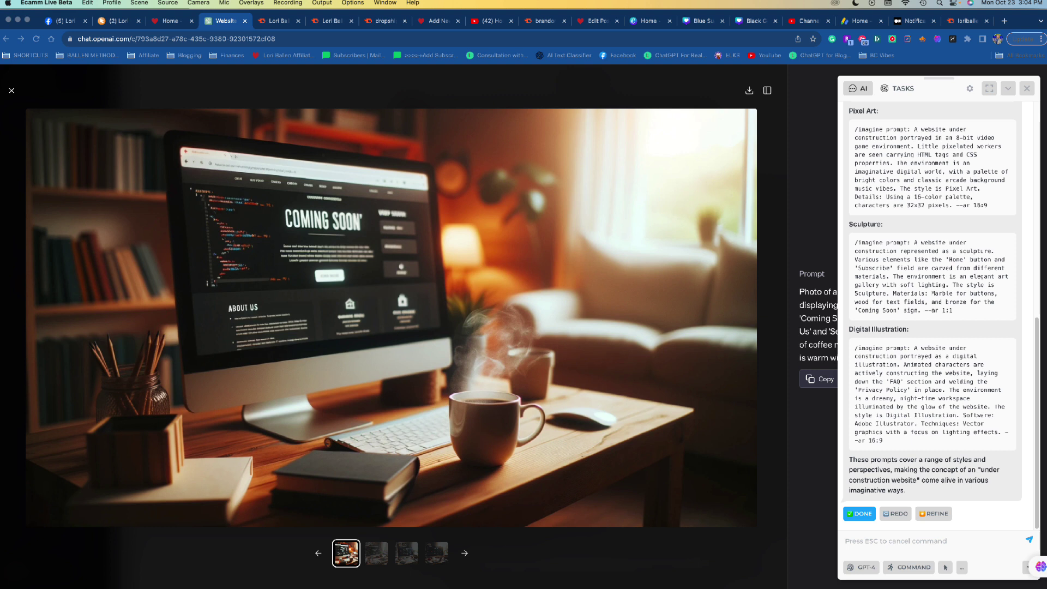
left_click(916, 378)
left_click(918, 417)
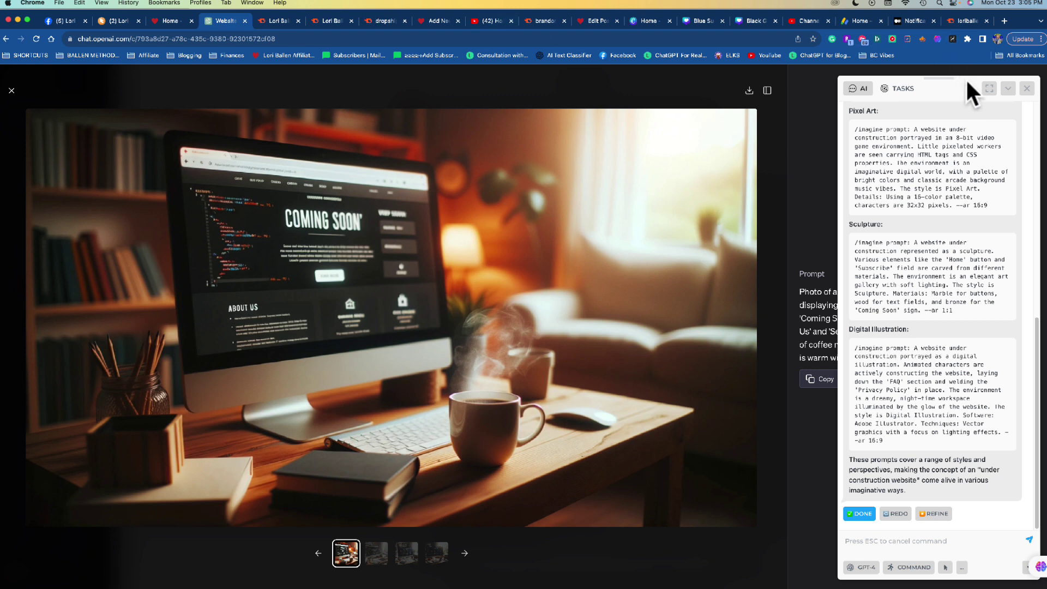
Load chat.openai.com in a new Chrome tab to start a fresh ChatGPT chat.
left_click(1003, 20)
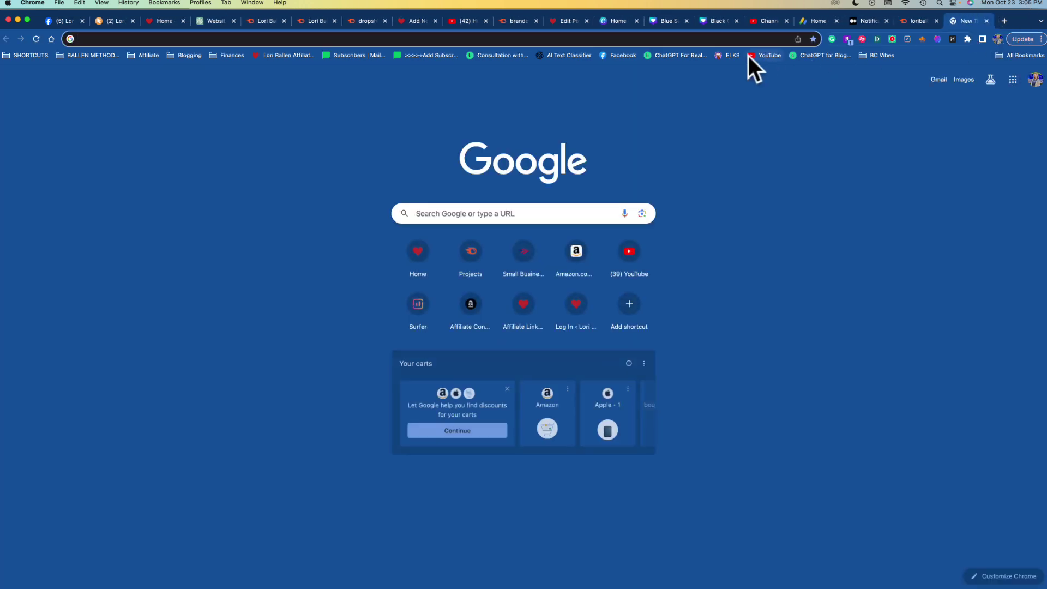
type("cha")
key("Return")
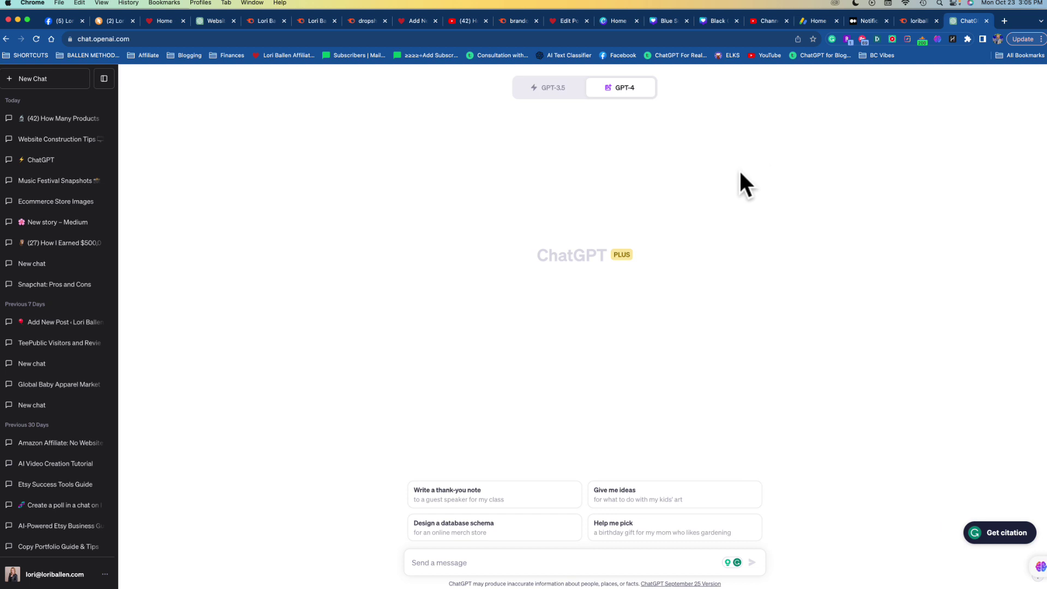
Switch the new chat's GPT-4 model to the DALL·E 3 Beta mode.
mouse_move(627, 96)
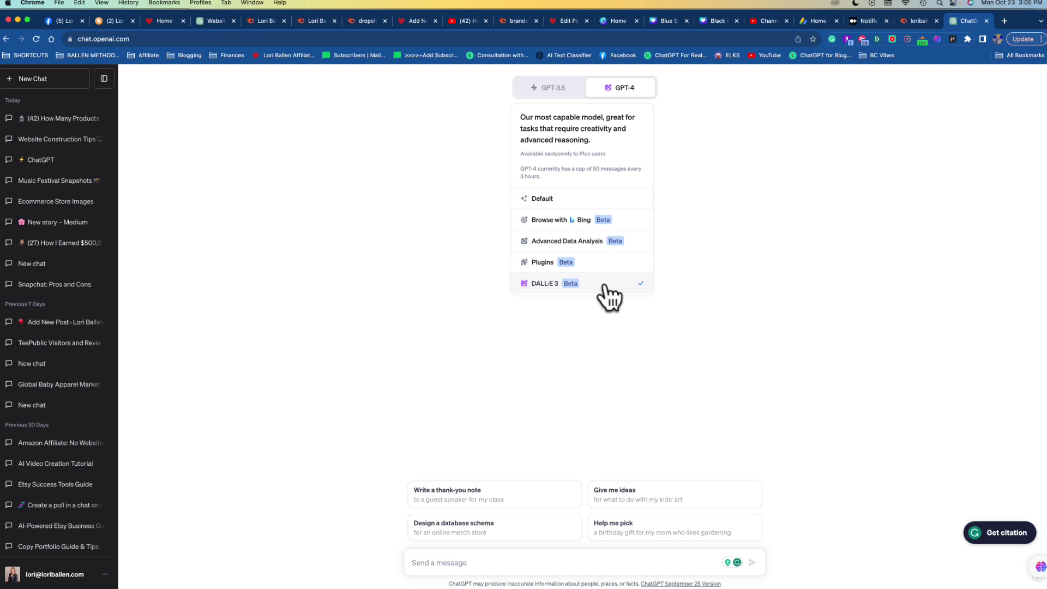
left_click(592, 210)
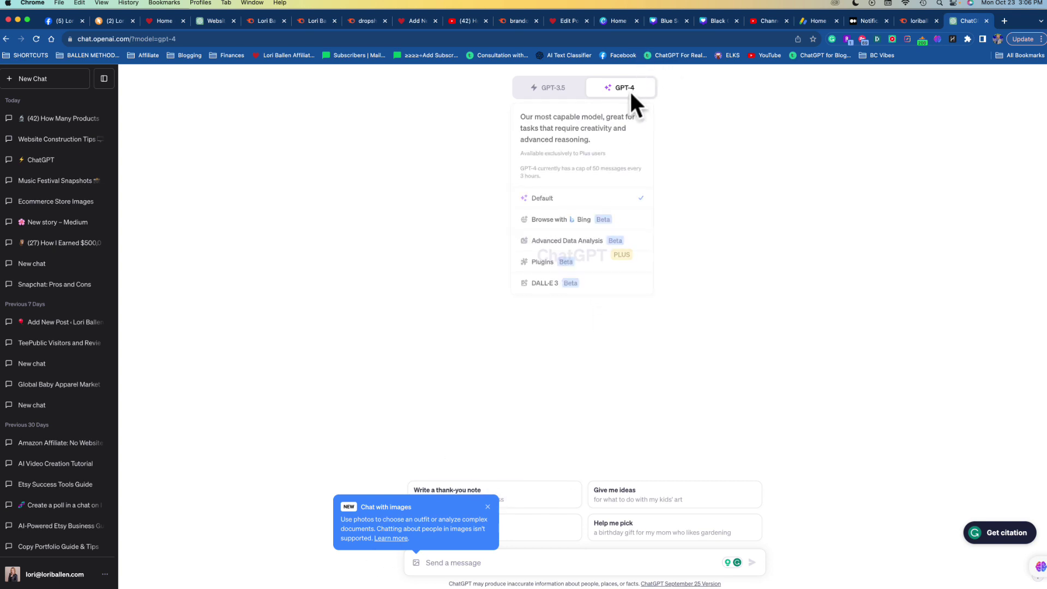
left_click(589, 284)
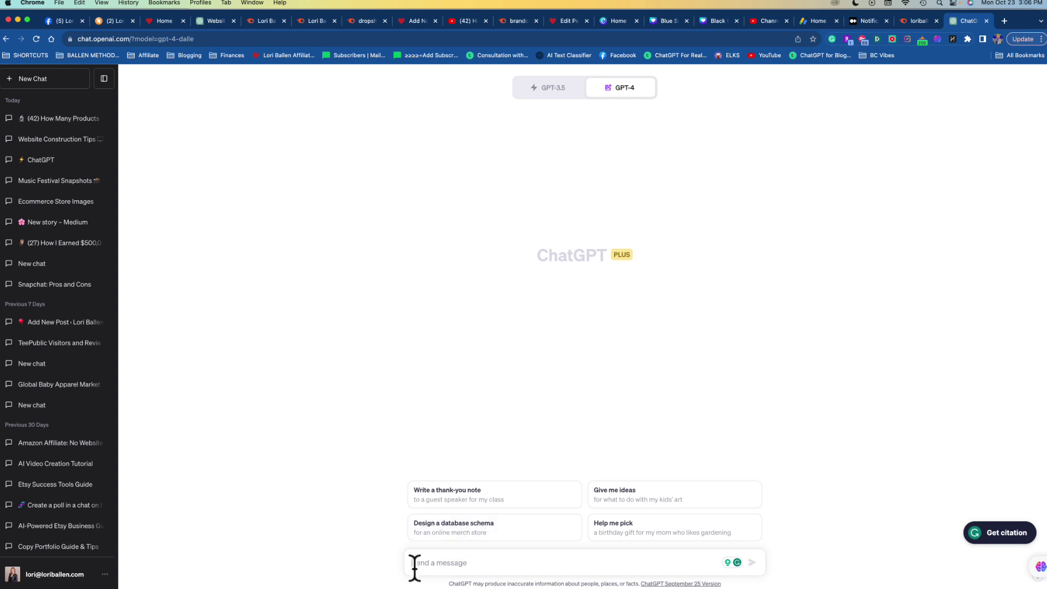
Send 'Give me an image that depicts an under construction website' to DALL·E 3.
type("Give me an image that depicts an under sond")
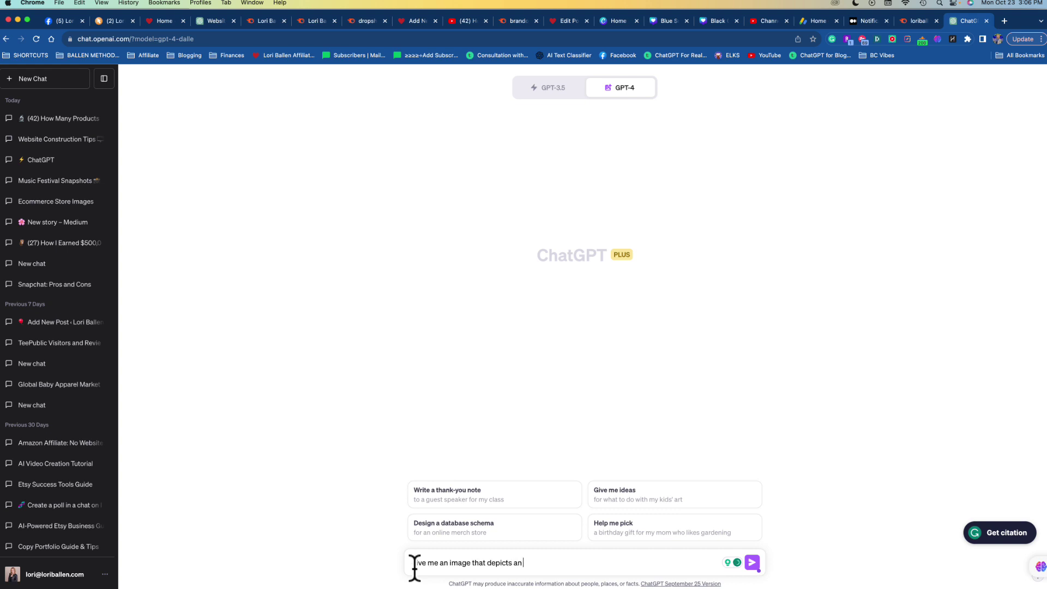
key("BackSpace")
key("BackSpace")
type("onstruction website")
key("Return")
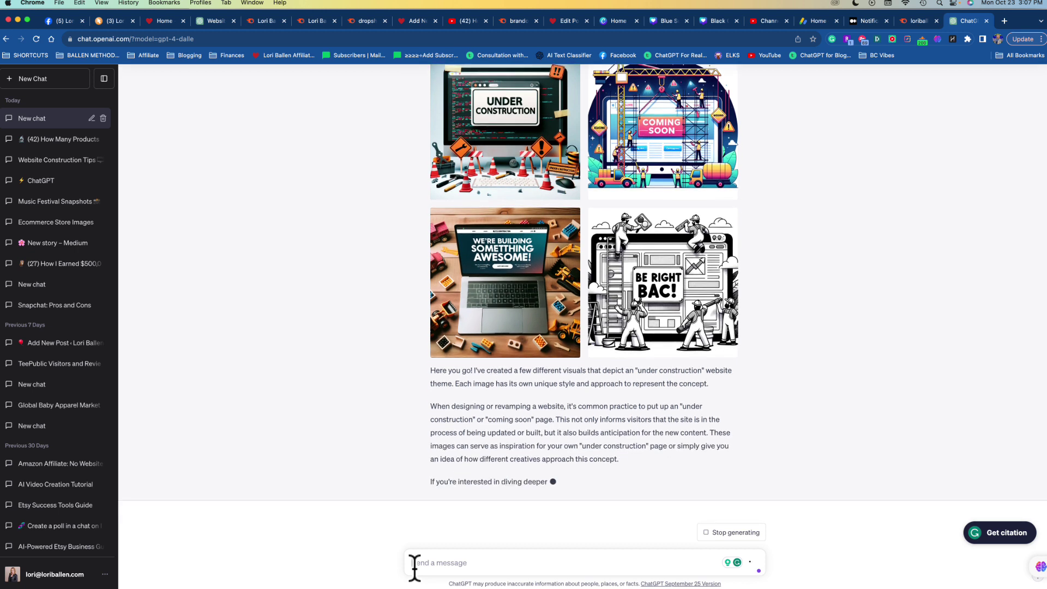
scroll(542, 283, "up", 2)
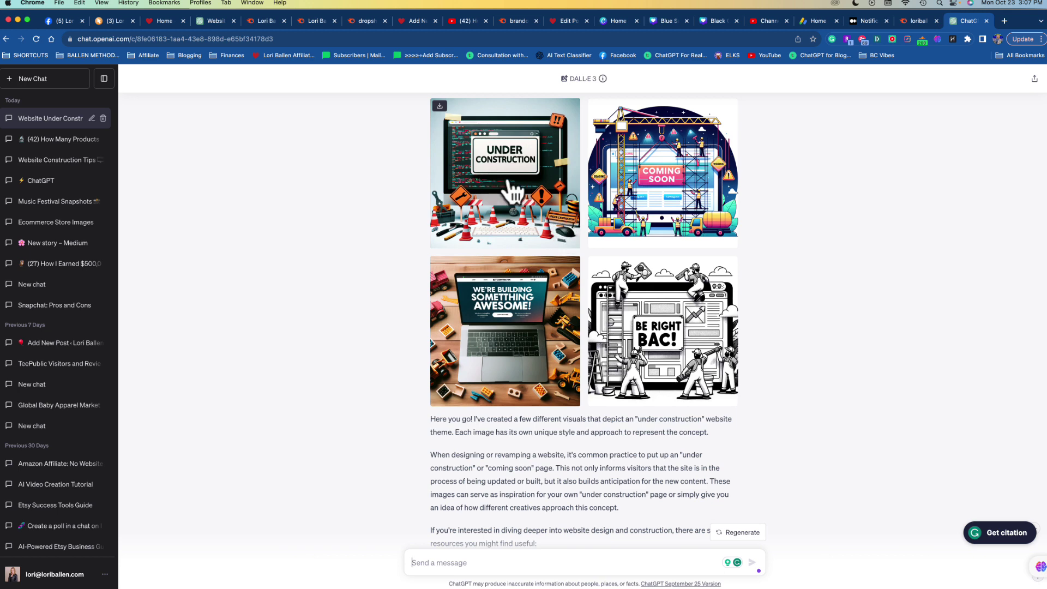
scroll(660, 351, "down", 1)
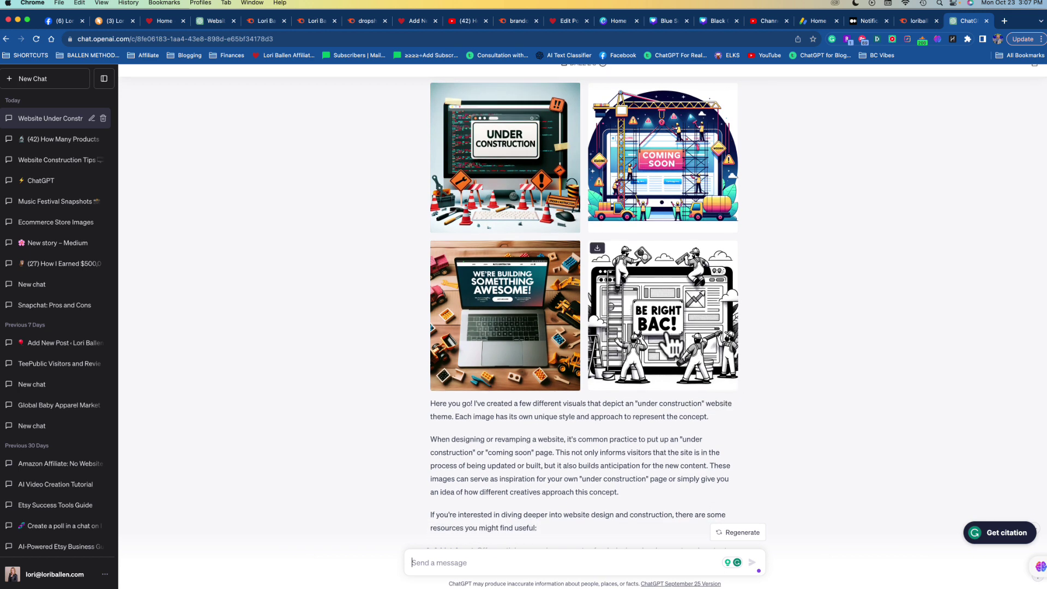
scroll(670, 344, "down", 1)
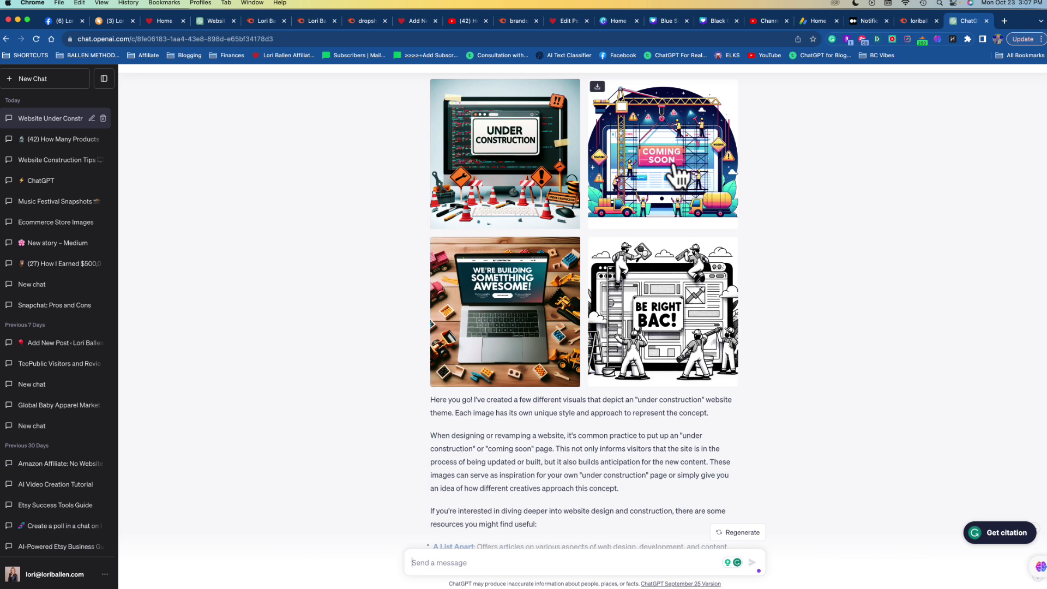
scroll(656, 414, "down", 5)
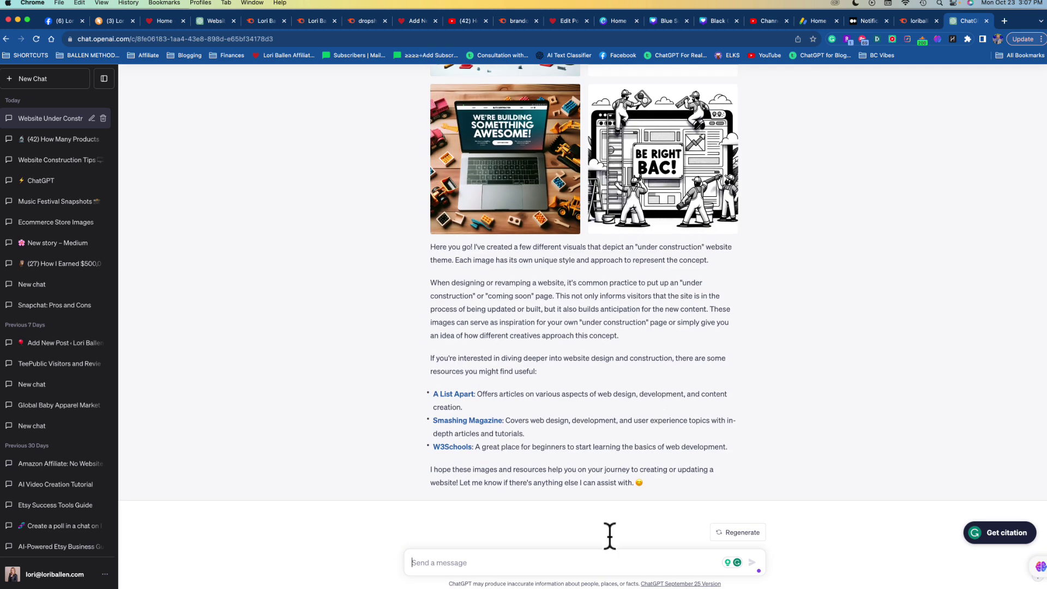
left_click(477, 562)
Send the follow-up 'make these 16:9' to get widescreen versions of the images.
type("make thi")
type("se 16:9")
key("Return")
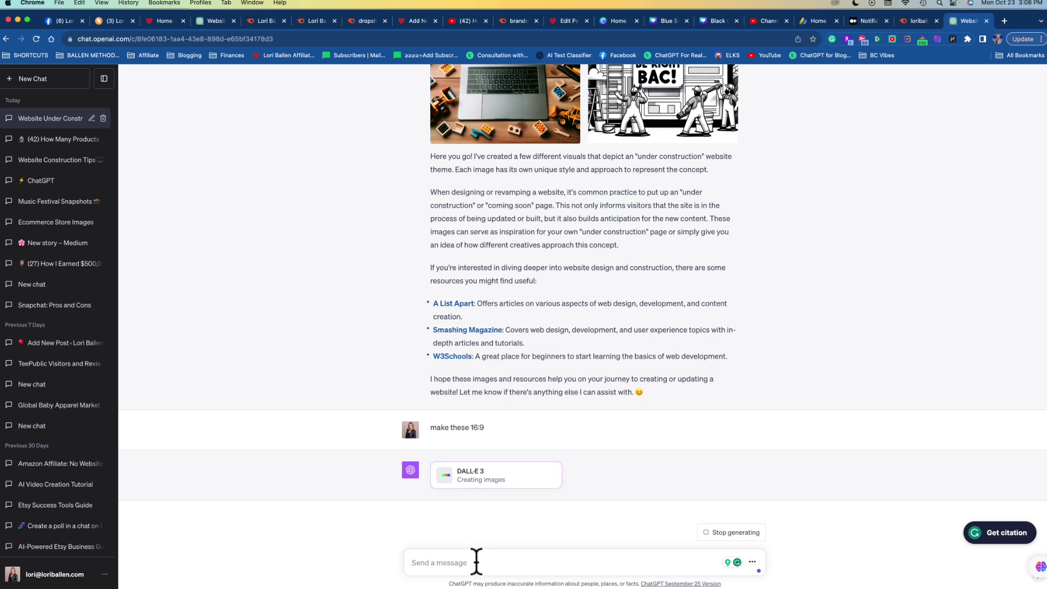
Let the 16:9 images finish, then regenerate that reply for a second version.
scroll(698, 98, "up", 5)
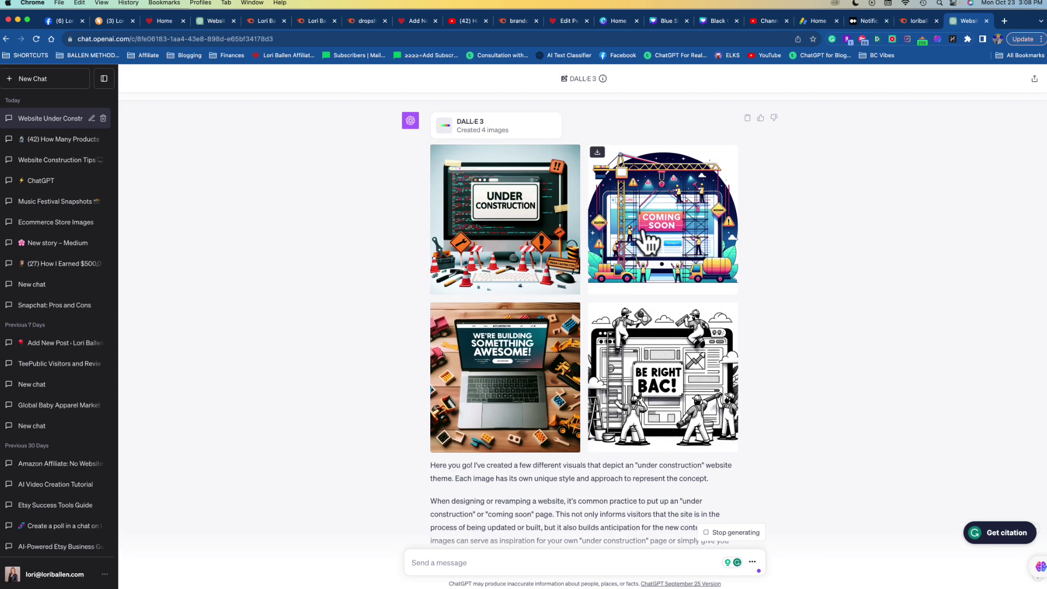
scroll(600, 284, "down", 2)
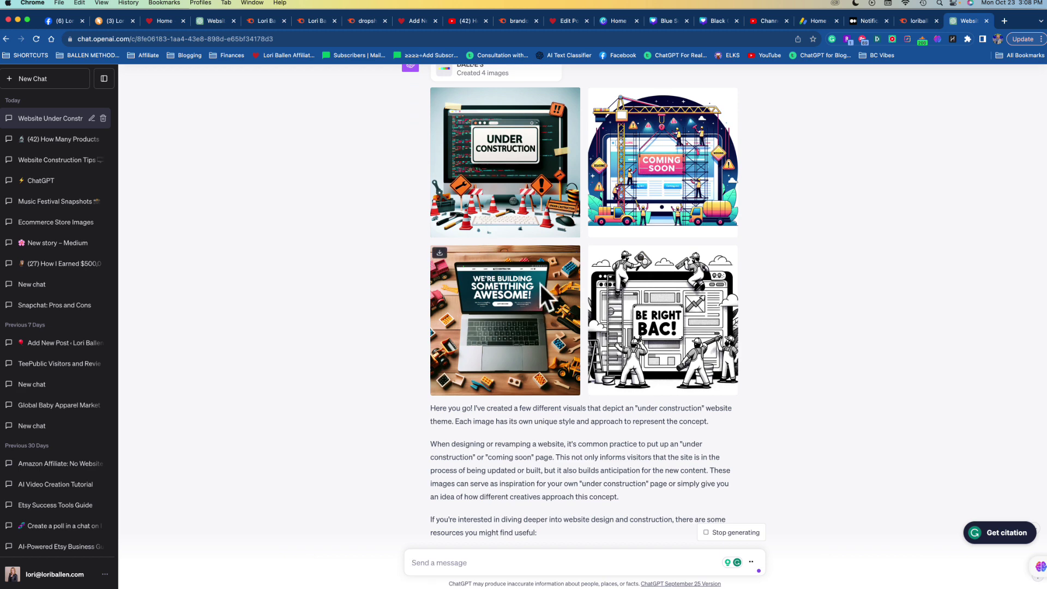
scroll(523, 303, "down", 5)
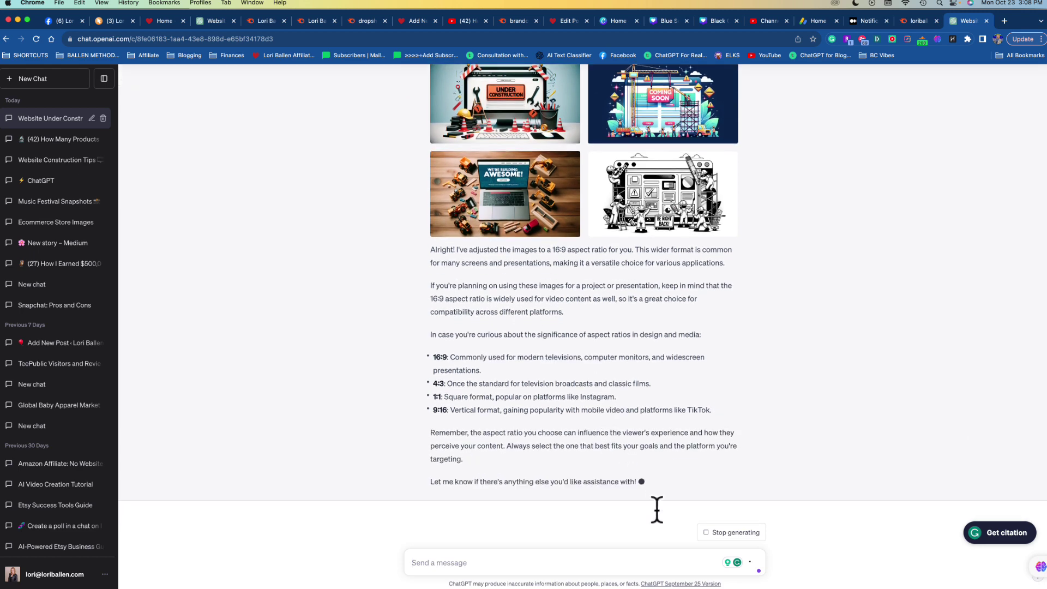
left_click(730, 531)
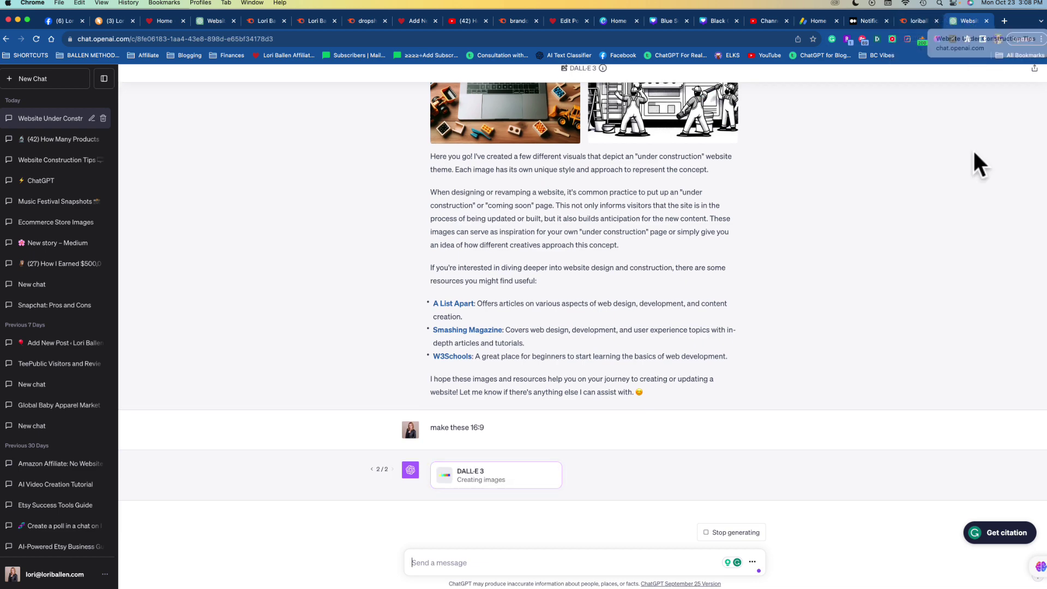
Paste the Digital Illustration '/imagine' prompt ending '--ar 16:9' into the message box.
scroll(977, 164, "up", 2)
left_click(953, 40)
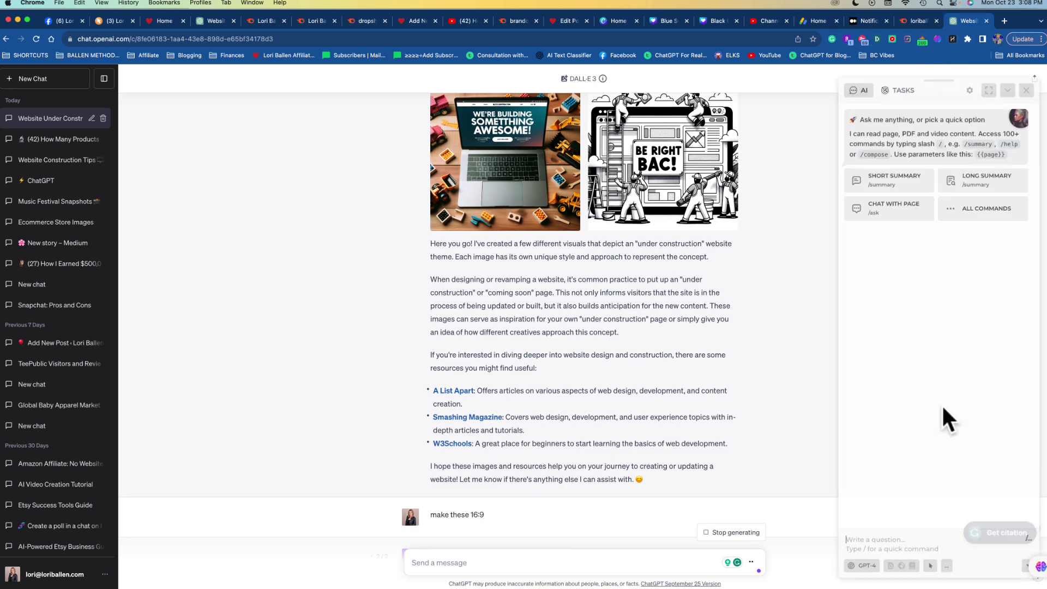
left_click(1027, 88)
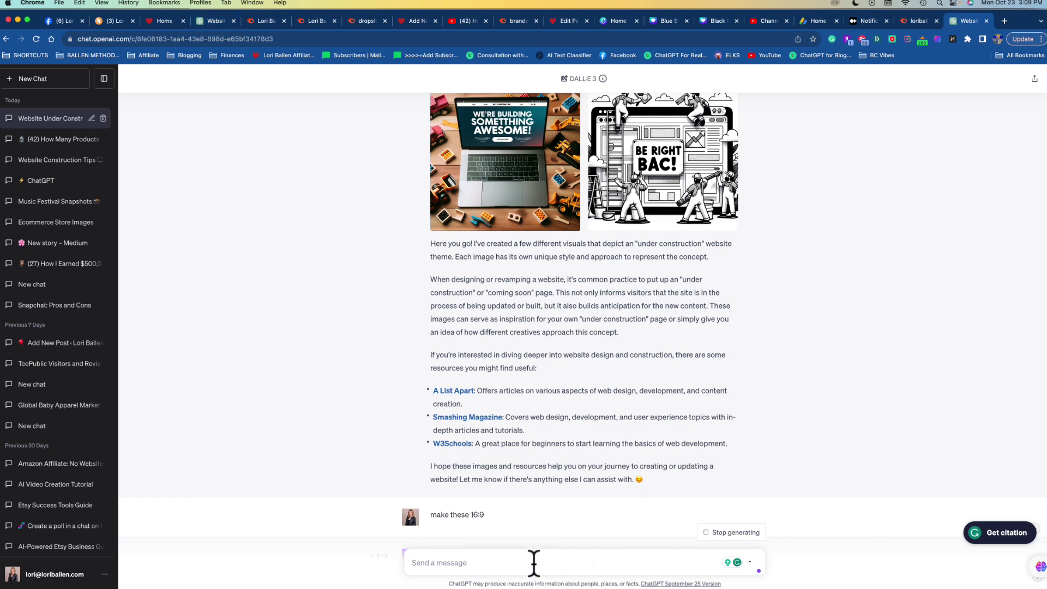
left_click(533, 562)
type("/imagine prompt: A website under construction portrayed as a digital illustration. Animated characters are actively constructing the website, laying down the 'FAQ' section and welding the 'Privacy Policy' in place. The environment is a dreamy, night-time workspace illuminated by the glow of the website. The style is Digital Illustration. Software: Adobe Illustrator. Techniques: Vector graphics with a focus on lighting effects. --ar 16:9")
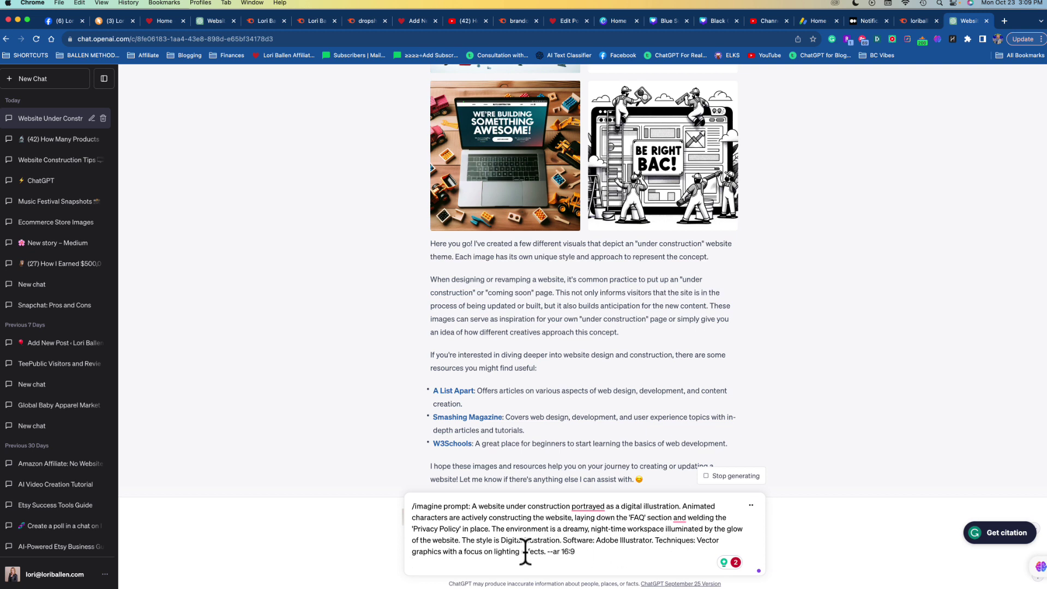
Add a new line after the prompt and stop the earlier image generation.
left_click(588, 554)
key("shift+Return")
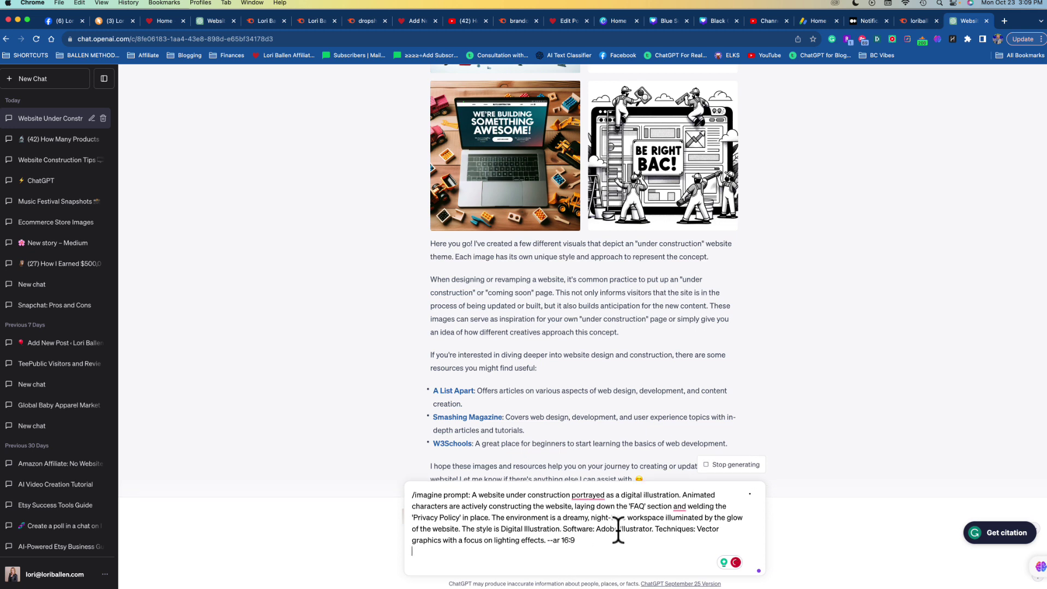
left_click(705, 467)
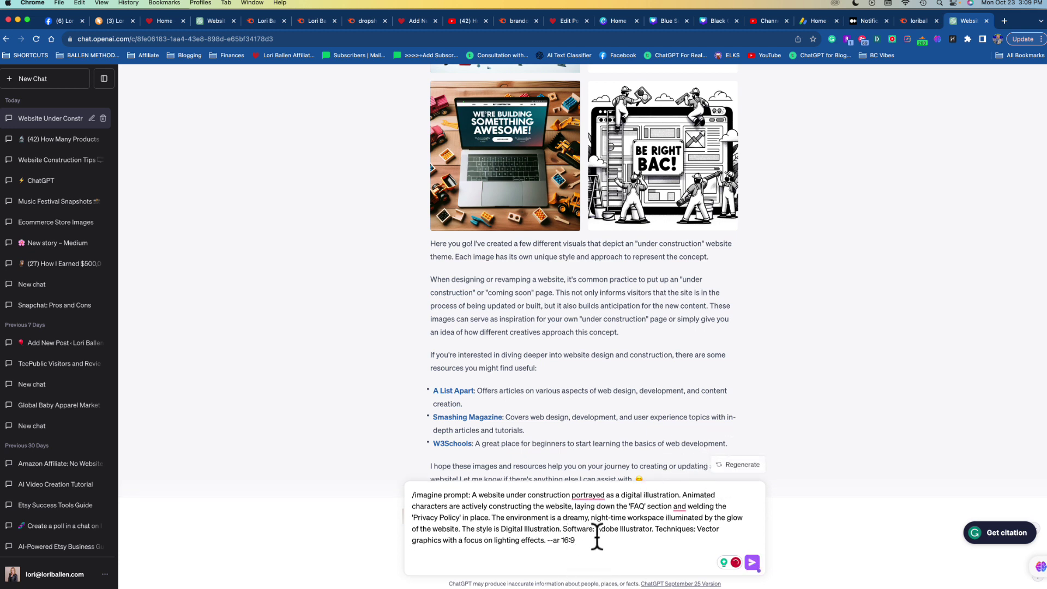
Send the pasted '/imagine' prompt and wait for four widescreen night-time FAQ illustrations.
key("Return")
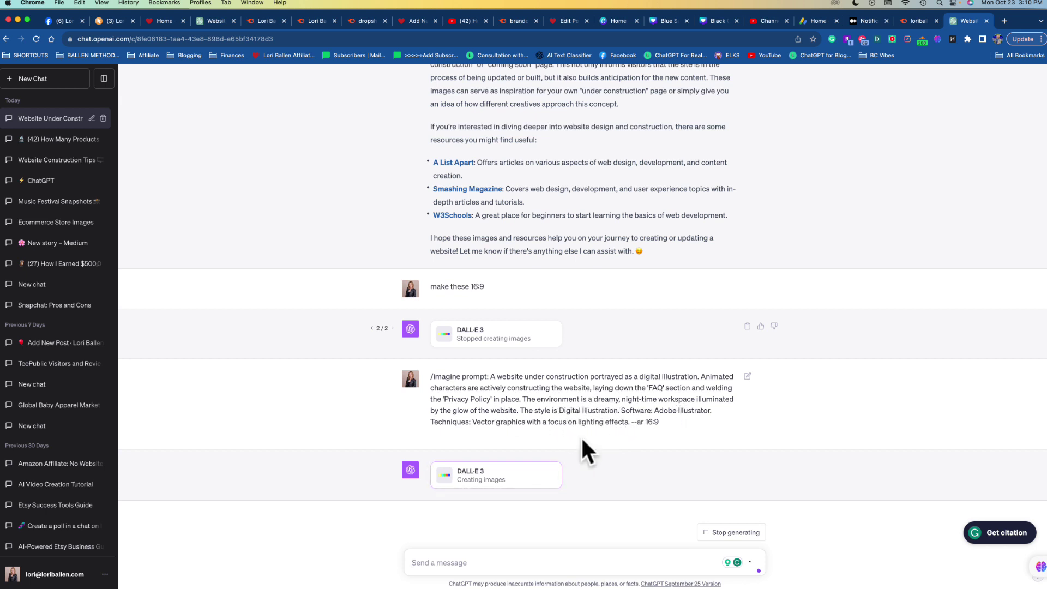
mouse_move(659, 572)
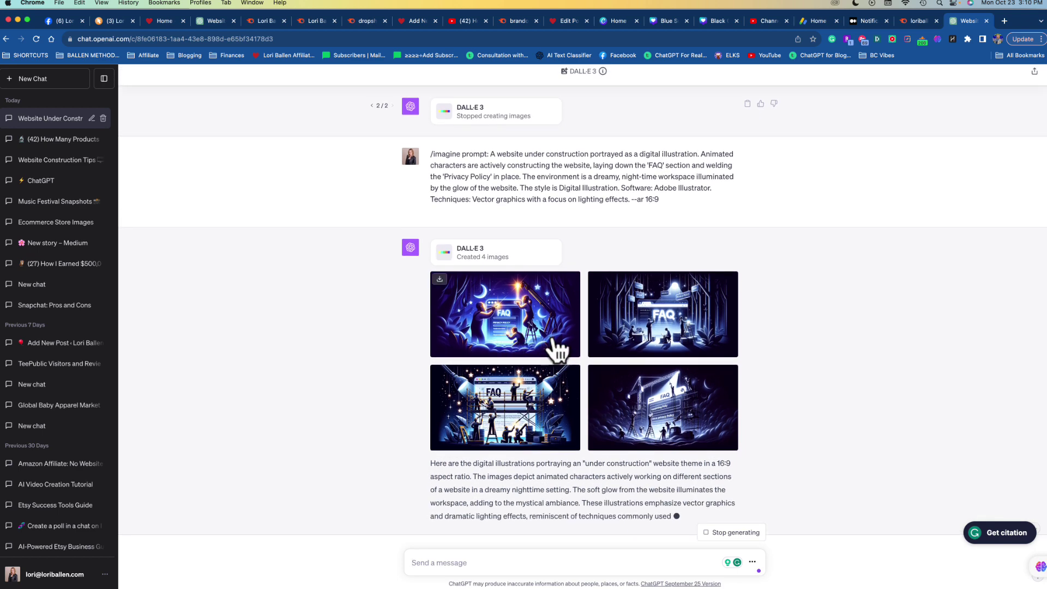
Preview the first two illustrations full-size, then open the third, scaffolding image.
left_click(499, 305)
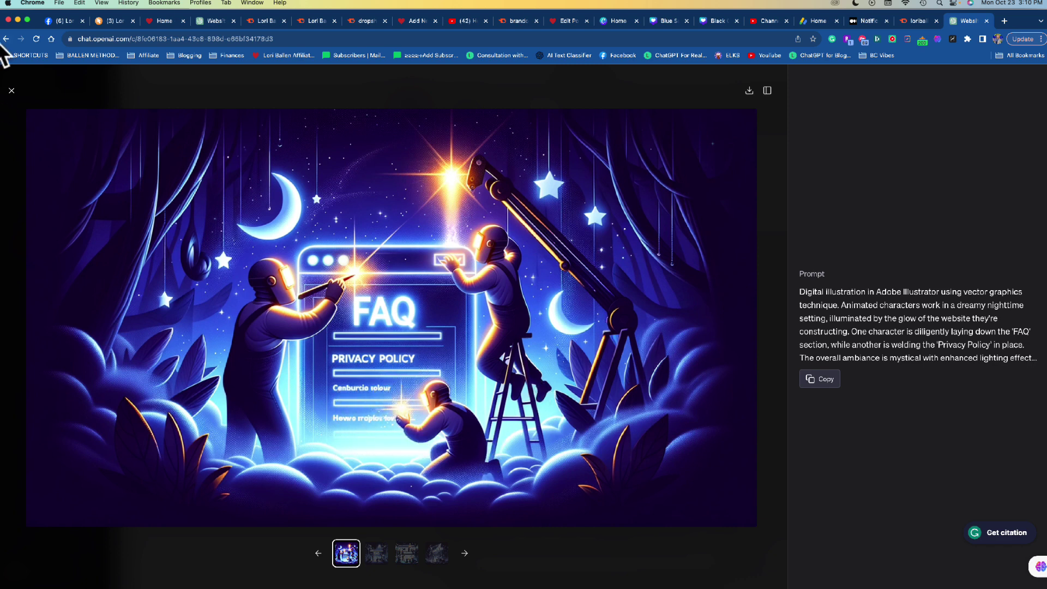
left_click(11, 90)
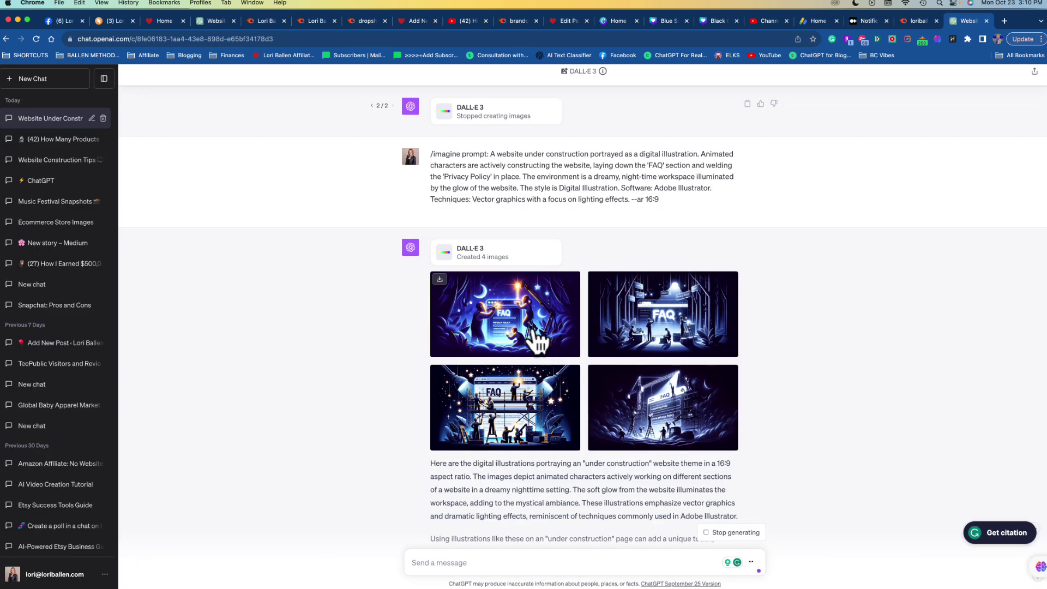
left_click(688, 329)
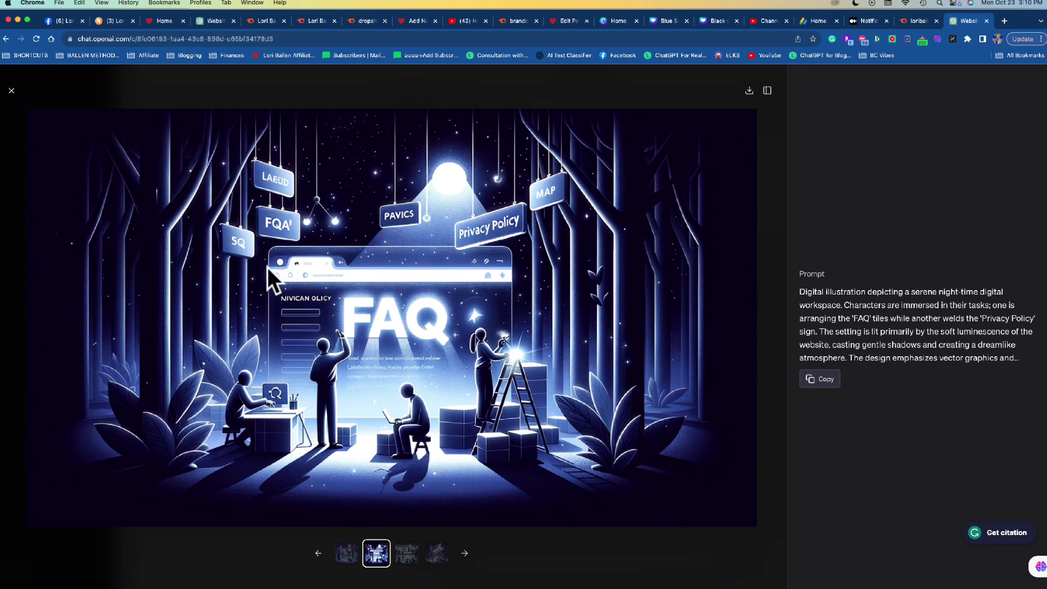
left_click(11, 90)
scroll(414, 390, "down", 3)
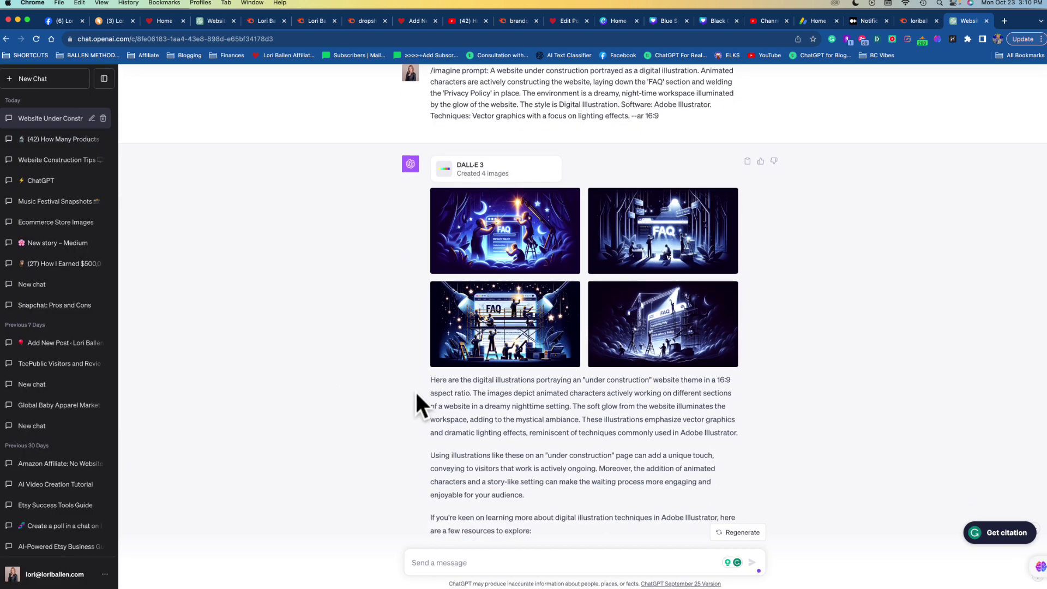
left_click(489, 316)
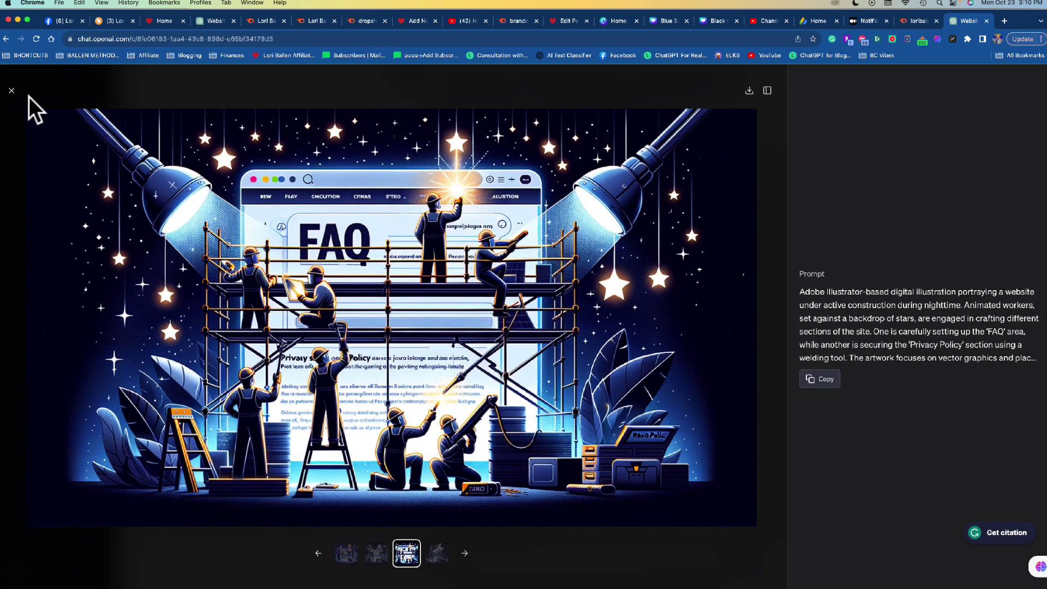
Download the full-size image to the Images folder as 'under construction page with faq.png'.
left_click(749, 92)
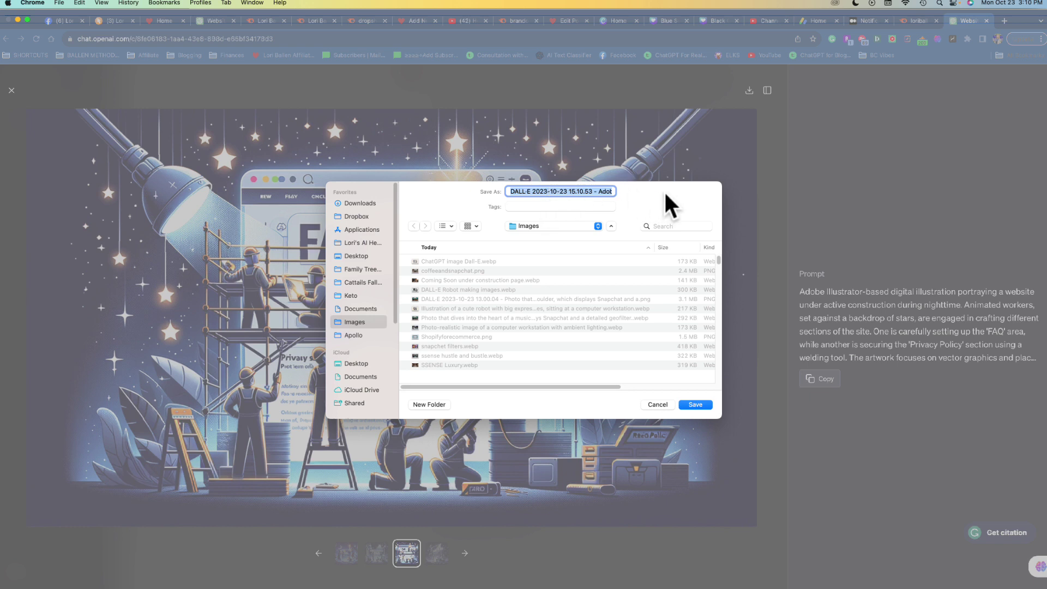
type("under co")
type("nstruction page wit")
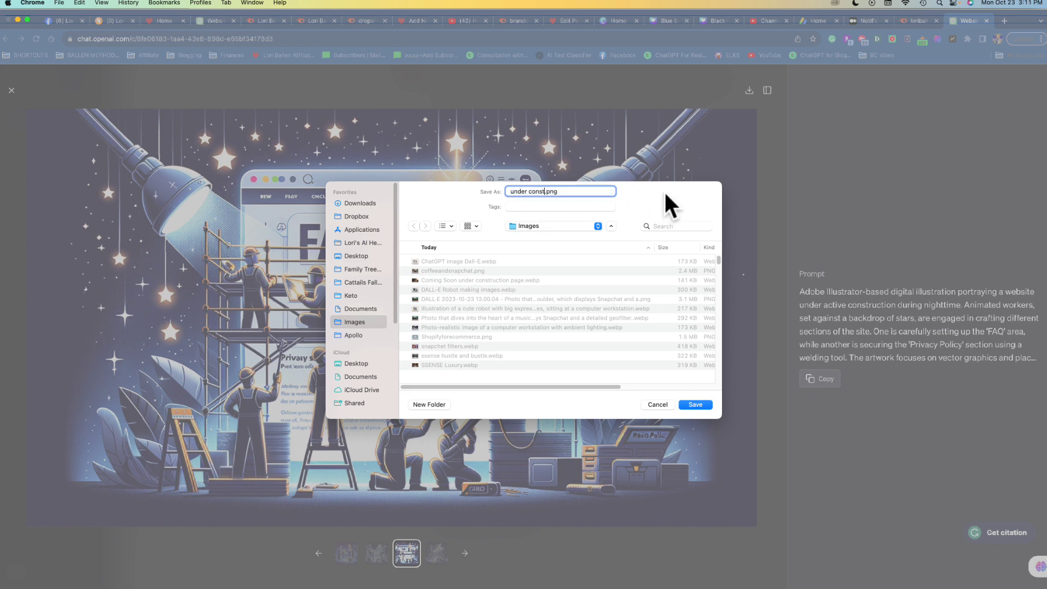
type("h faq")
key("Return")
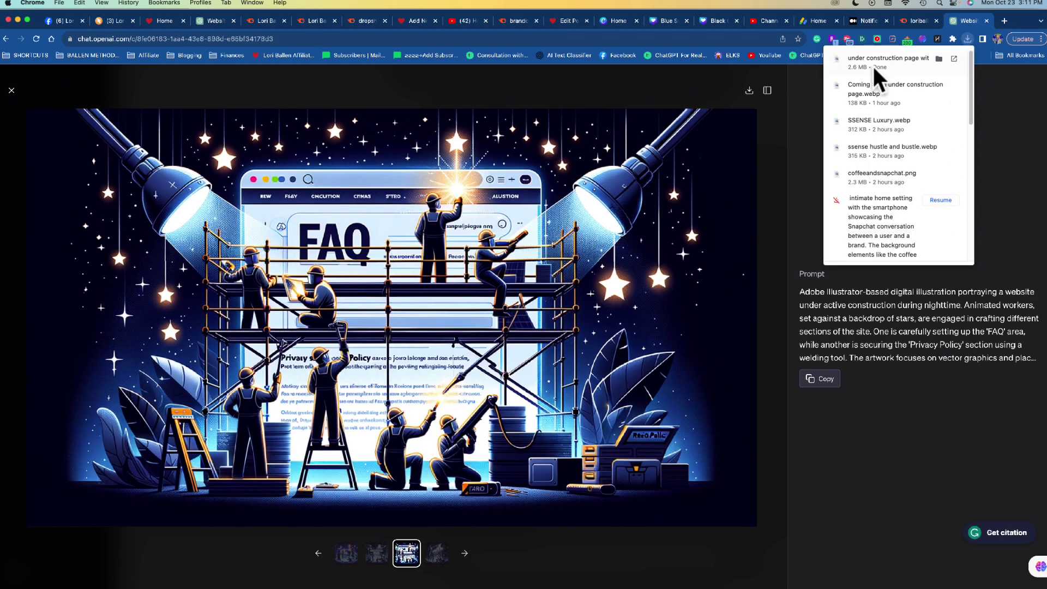
mouse_move(909, 82)
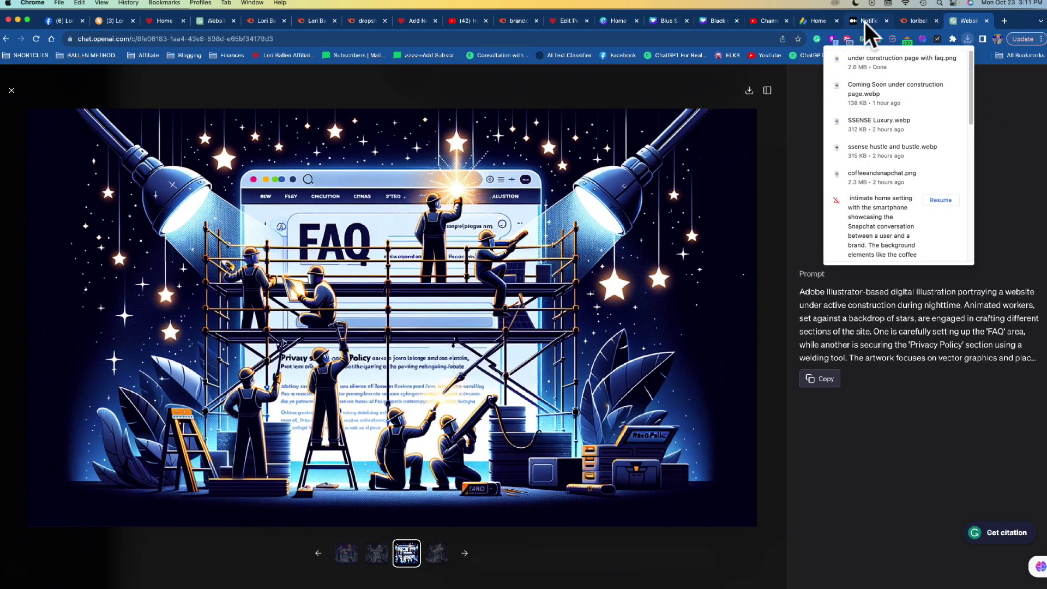